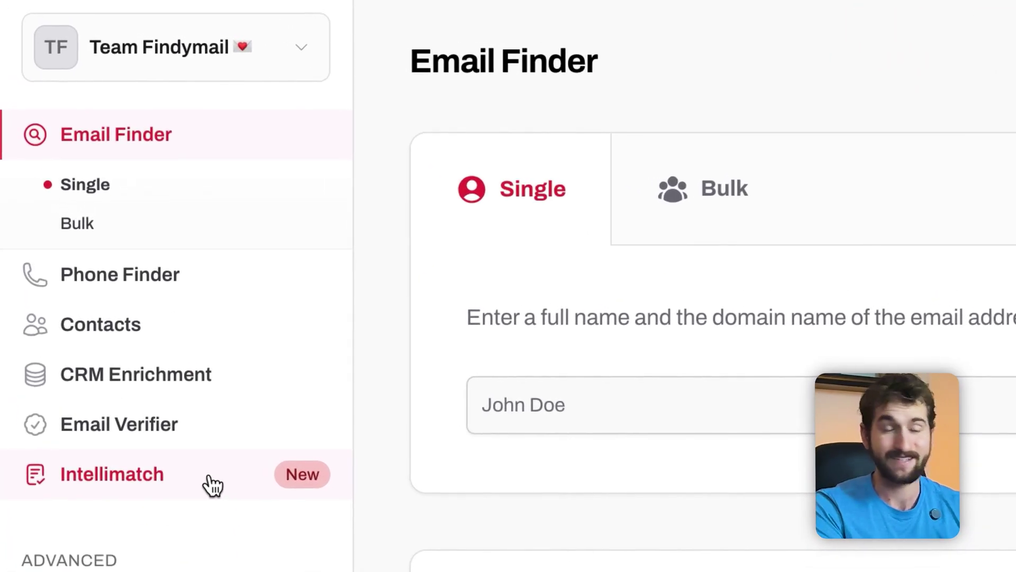
Run the Intellimatch company search for 'Founders in NYC, 10-50 employees'
left_click(122, 480)
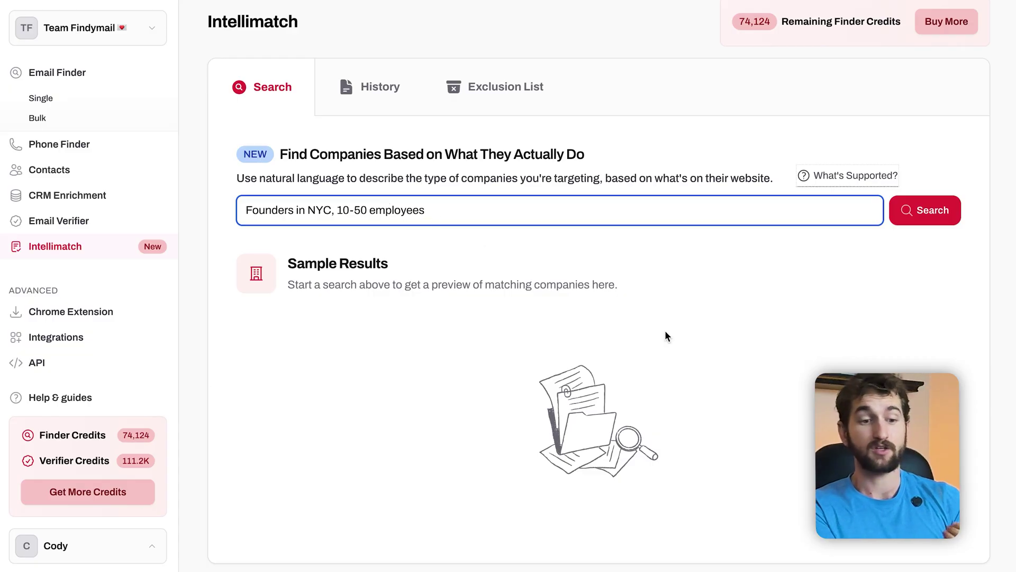
left_click(944, 223)
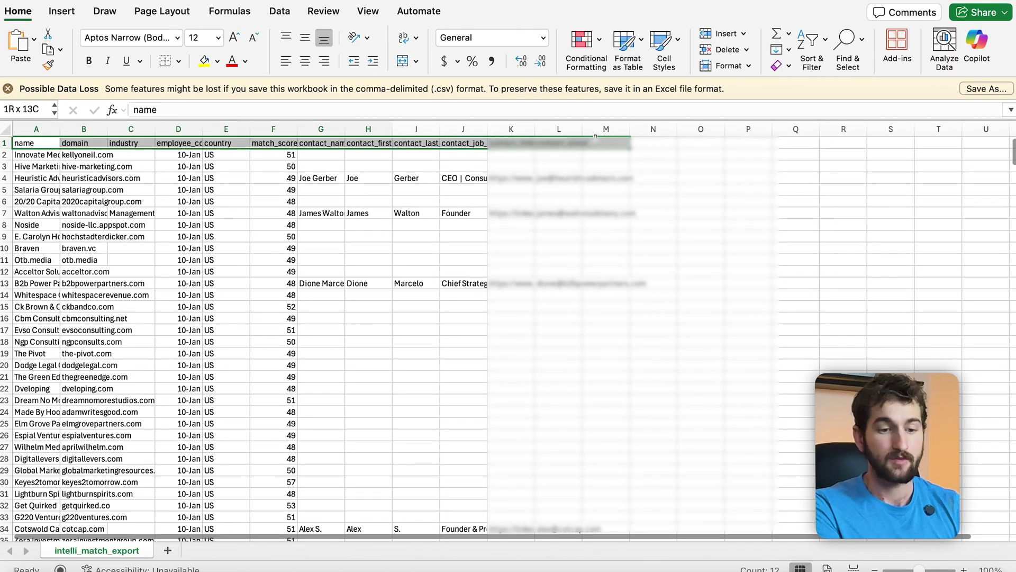
left_click_drag(558, 143, 662, 445)
scroll(661, 445, "down", 20)
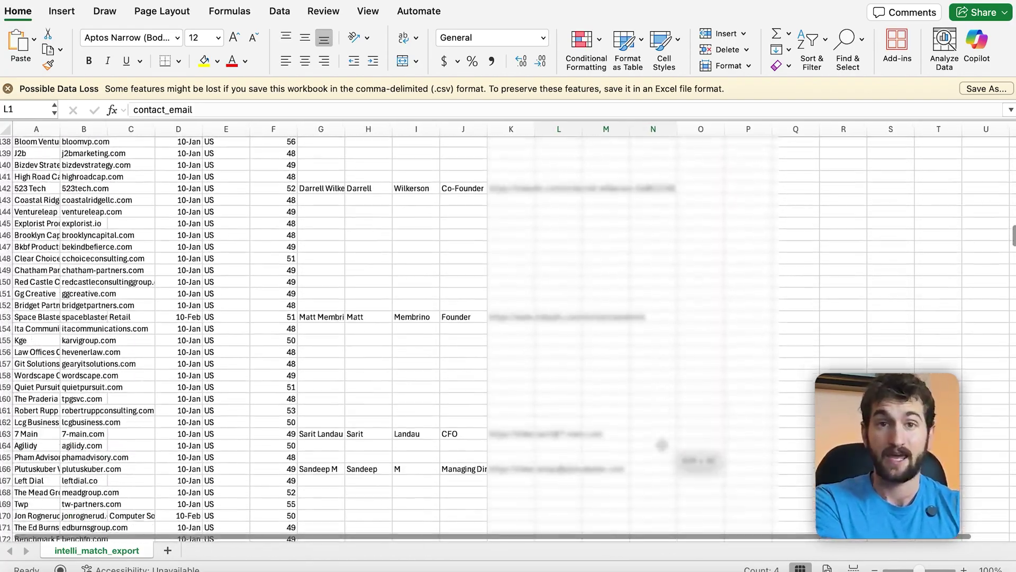
scroll(662, 445, "down", 15)
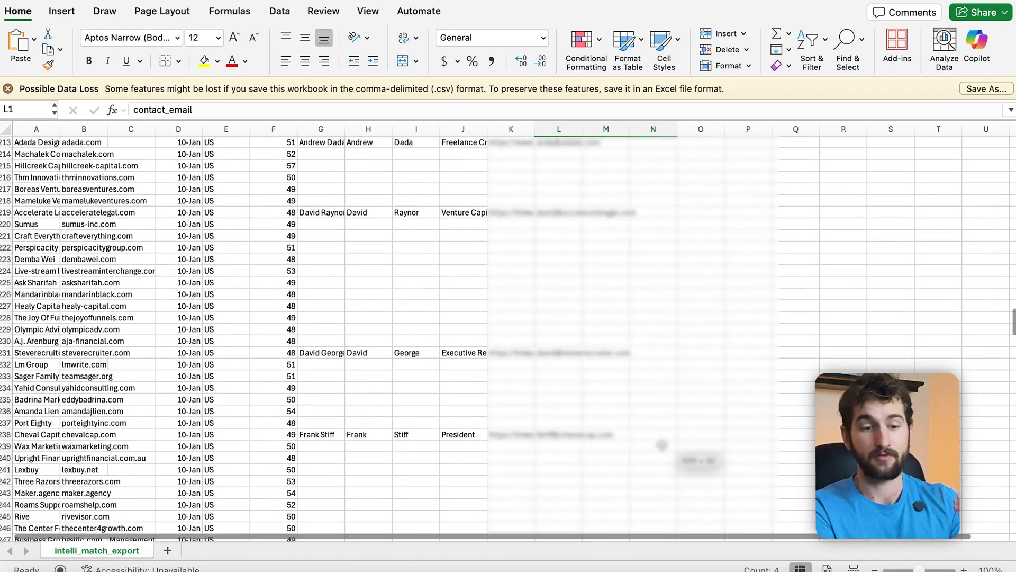
scroll(662, 445, "down", 7)
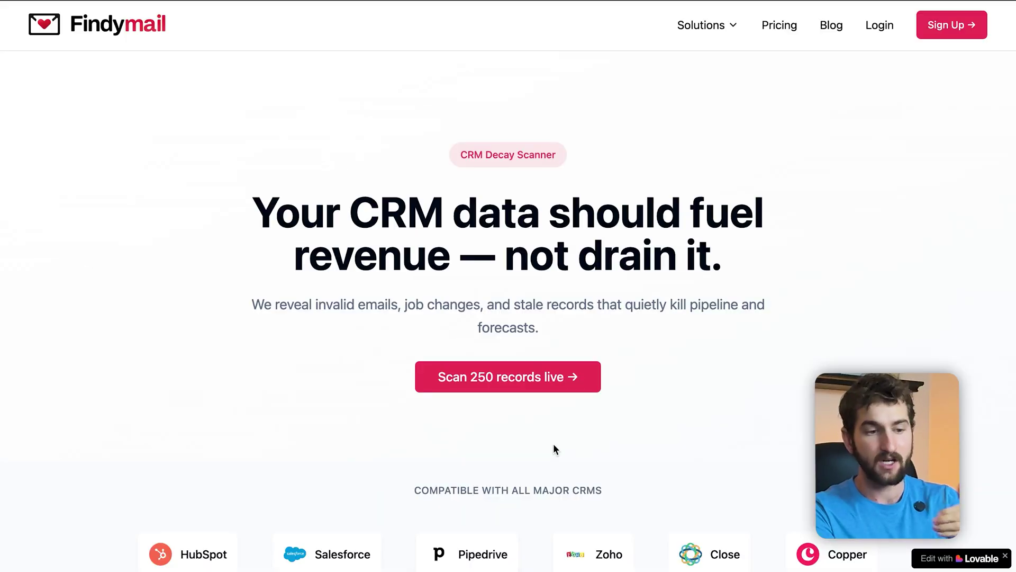
left_click_drag(250, 305, 621, 347)
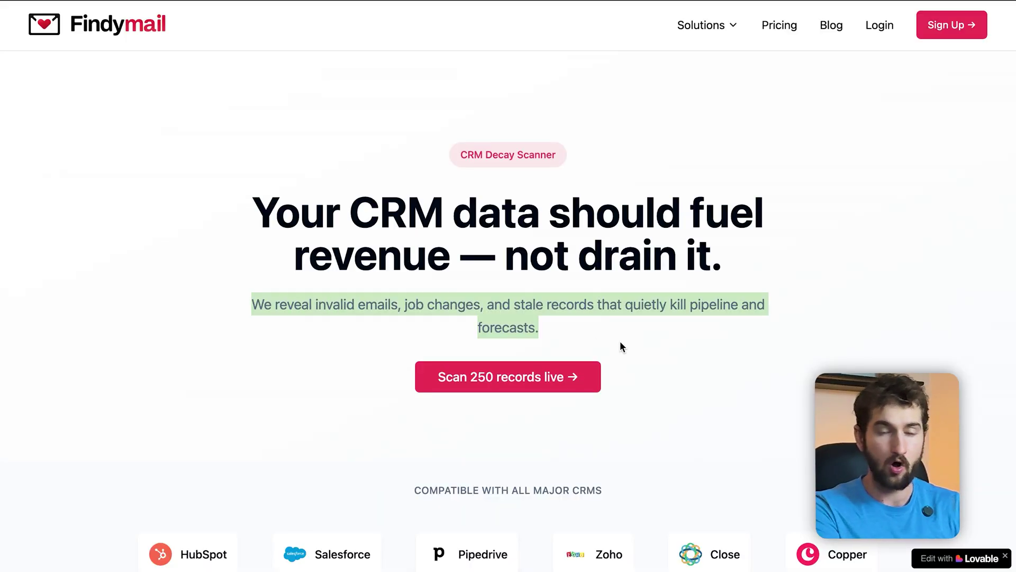
left_click(621, 347)
scroll(620, 347, "down", 1)
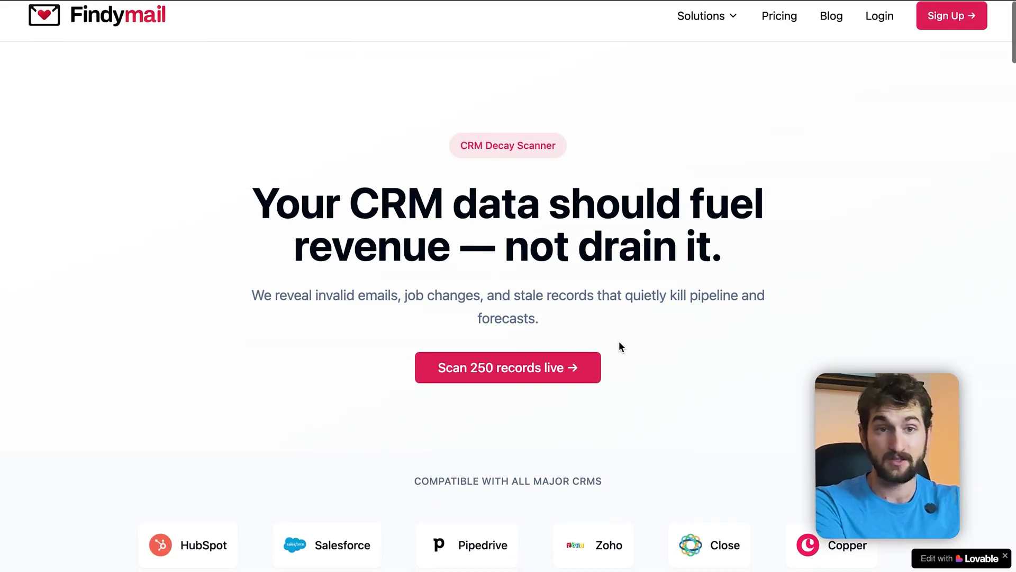
scroll(620, 347, "down", 12)
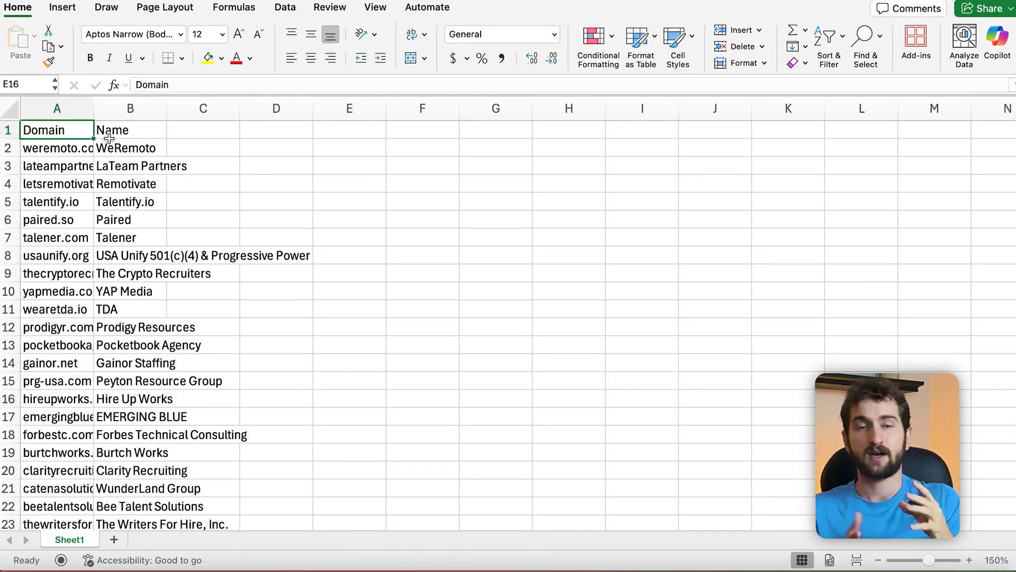
left_click_drag(109, 138, 159, 404)
scroll(159, 404, "up", 3)
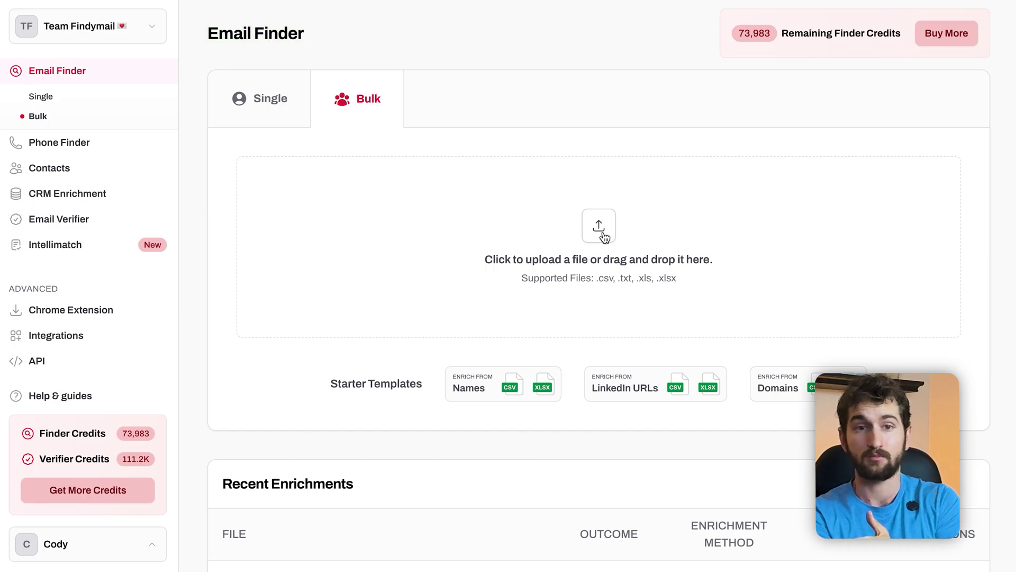
scroll(616, 256, "down", 7)
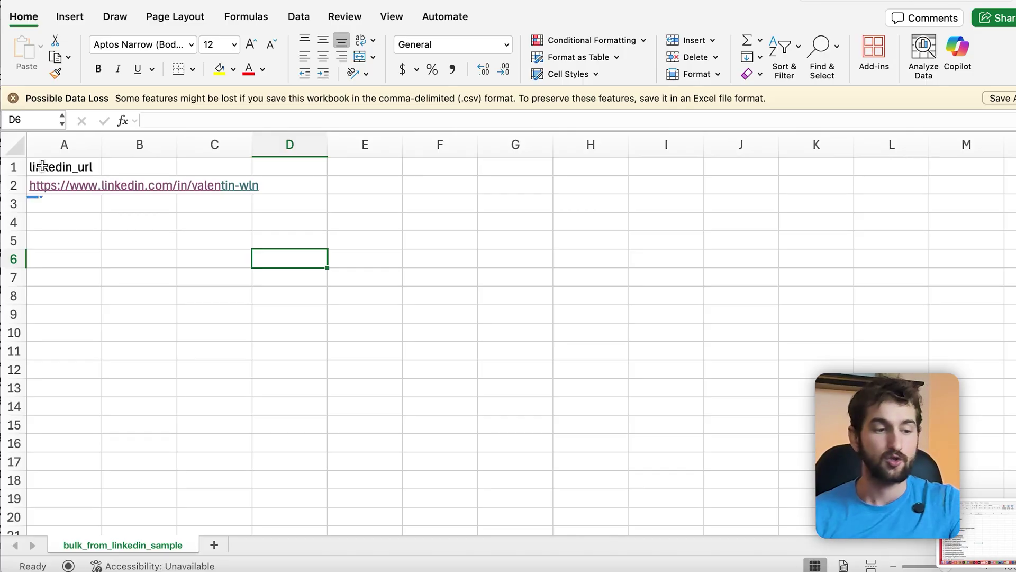
left_click_drag(42, 165, 243, 194)
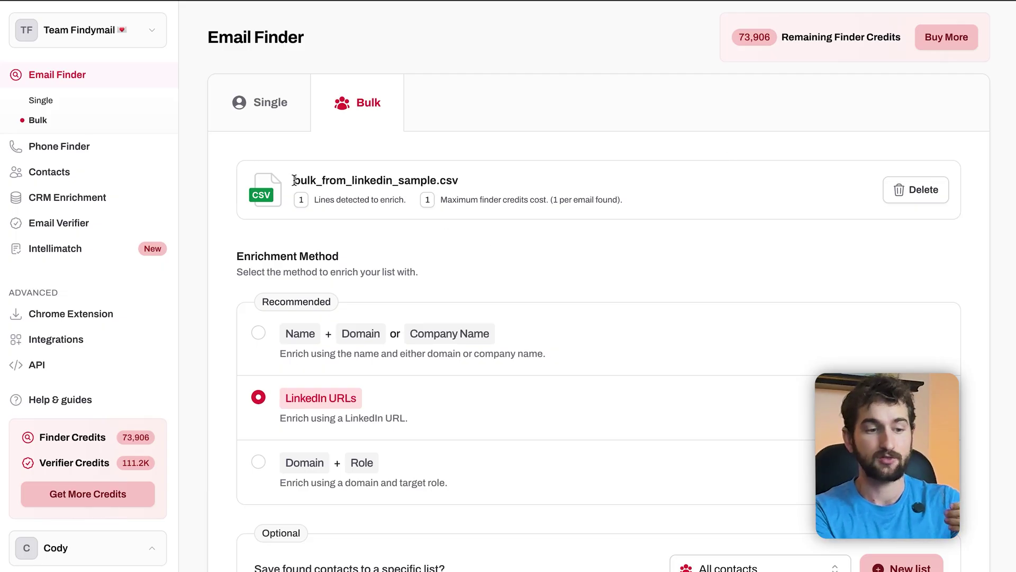
Scroll through the bulk Email Finder page showing Book1.xlsx with 52 lines detected
scroll(504, 326, "down", 2)
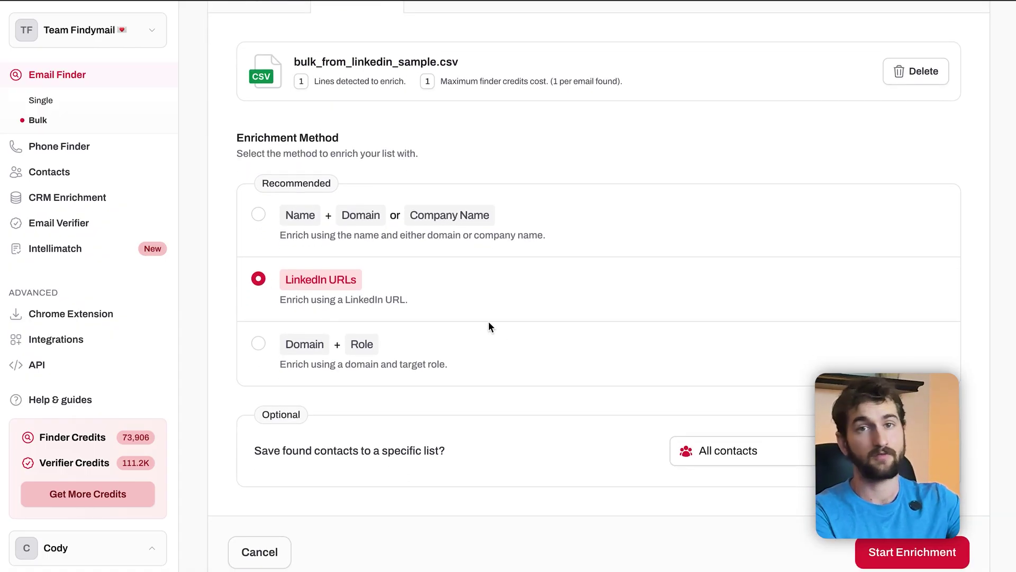
scroll(510, 326, "down", 1)
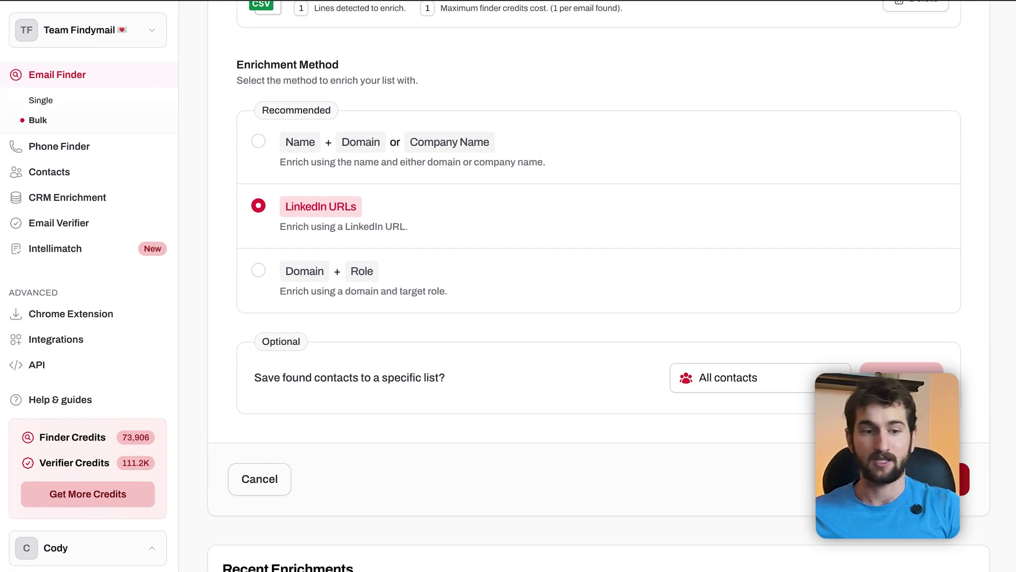
scroll(767, 370, "up", 1)
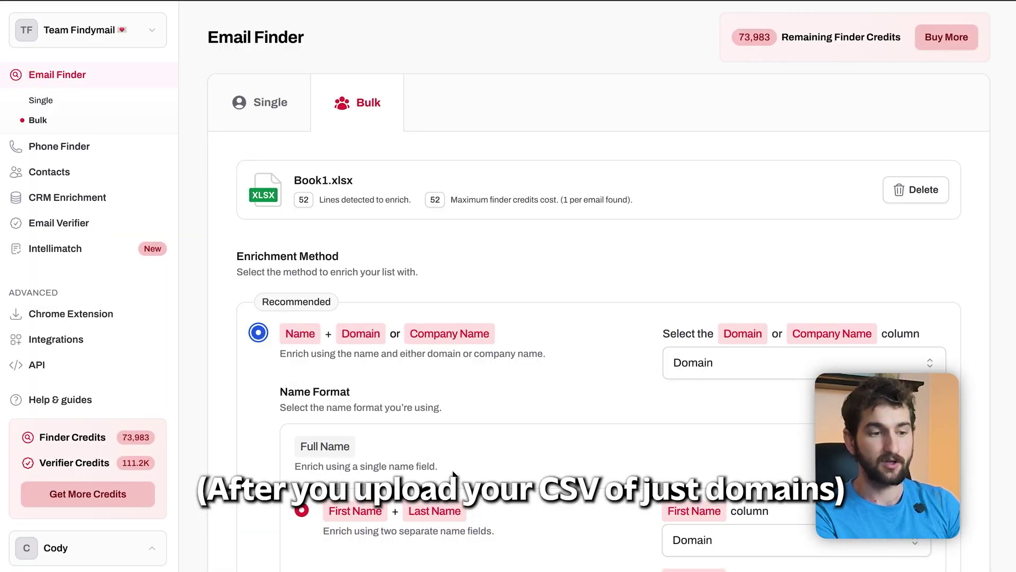
Switch bulk enrichment to Domain + Target Role and add CFO and Owner as target roles
scroll(452, 472, "down", 3)
scroll(453, 472, "down", 3)
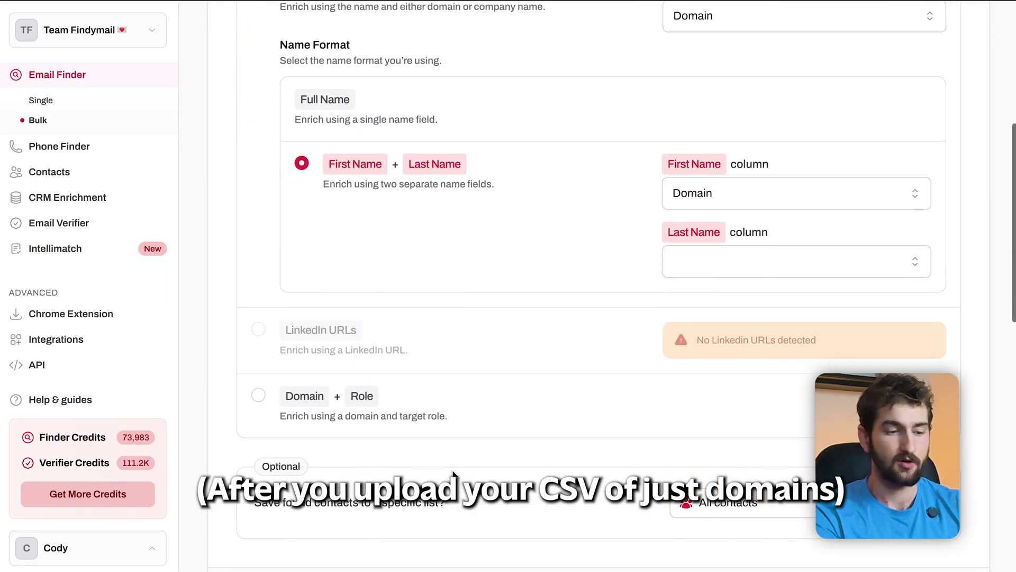
left_click(258, 393)
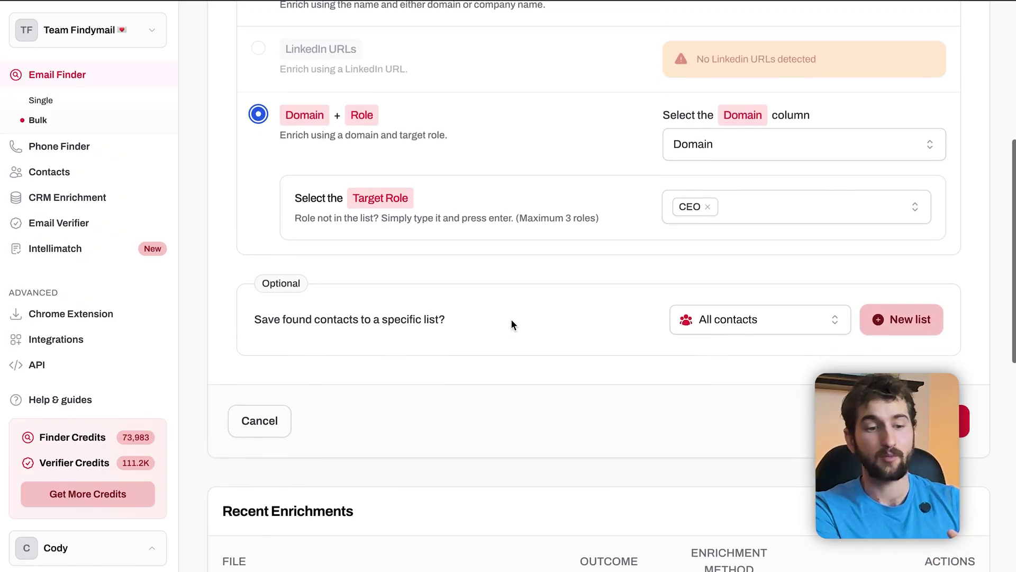
left_click(725, 225)
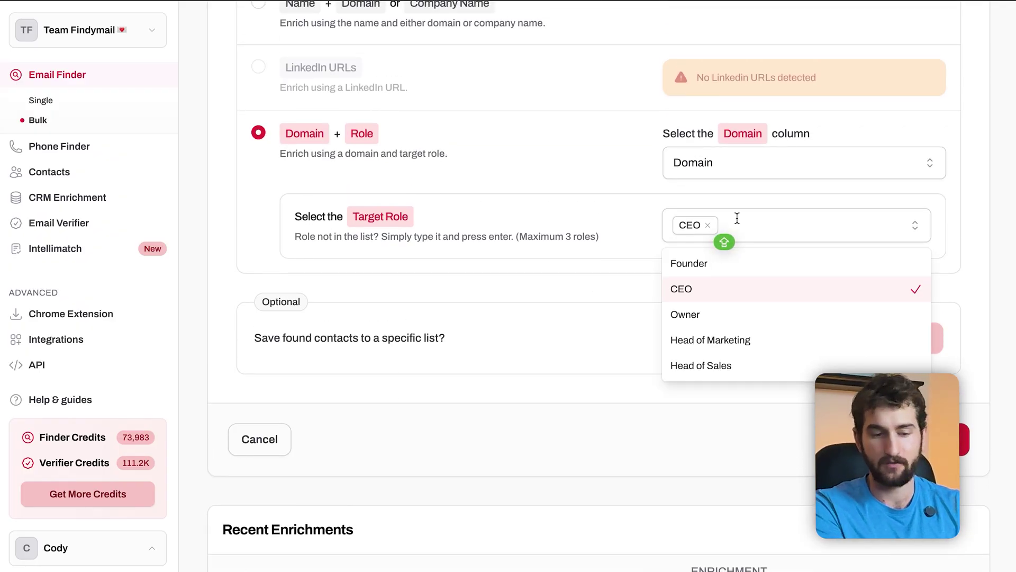
type("CFO")
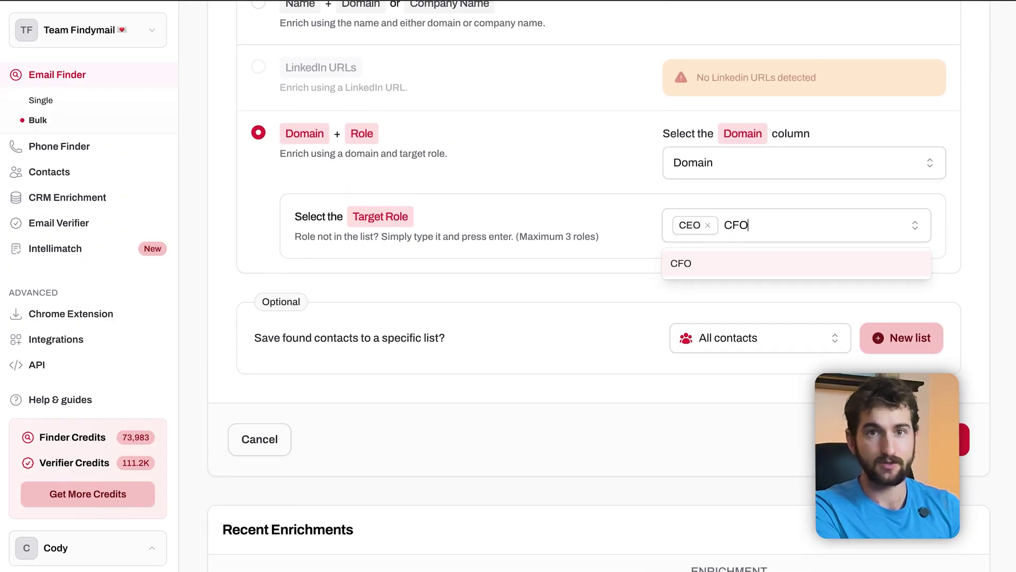
key("BackSpace")
key("BackSpace")
key("BackSpace")
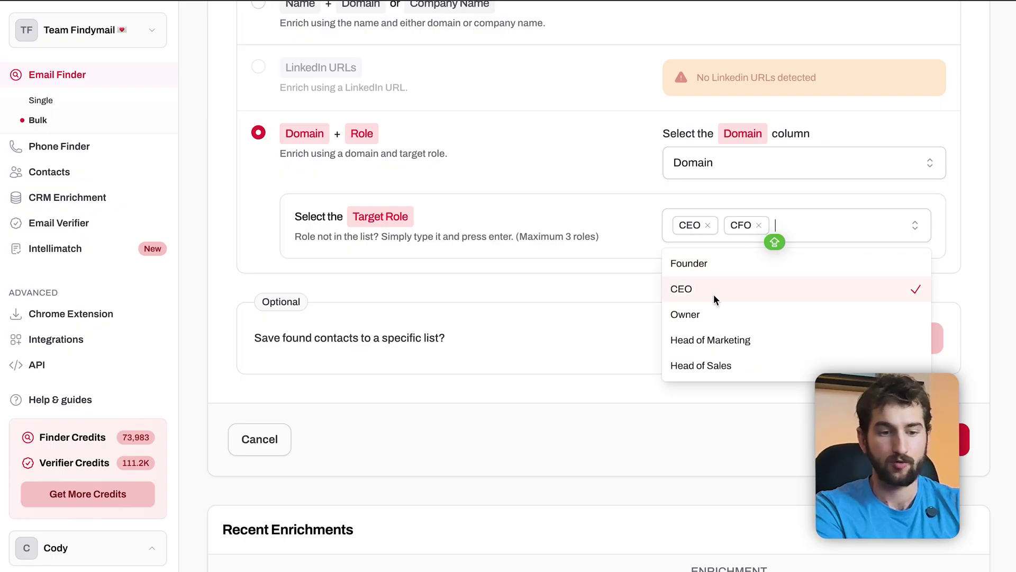
left_click(741, 314)
scroll(817, 322, "down", 1)
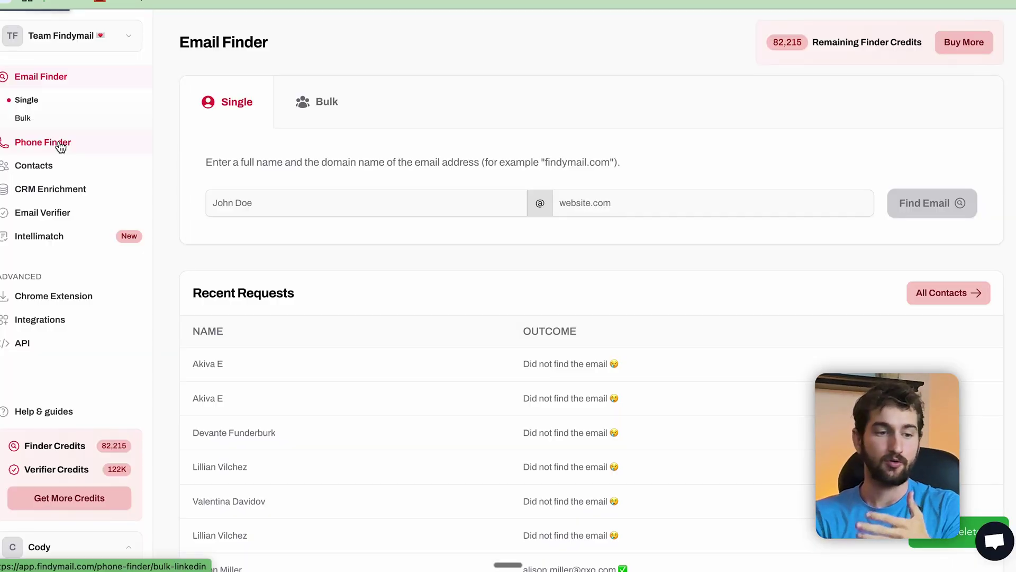
In Phone Finder, start a file upload and highlight the enrichment with 805 numbers found
left_click(60, 147)
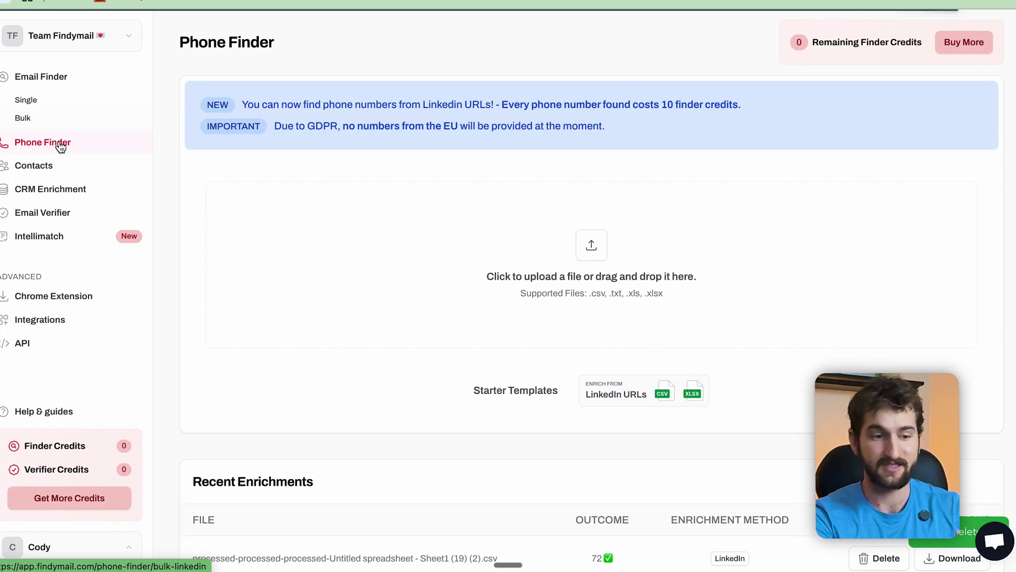
left_click(593, 245)
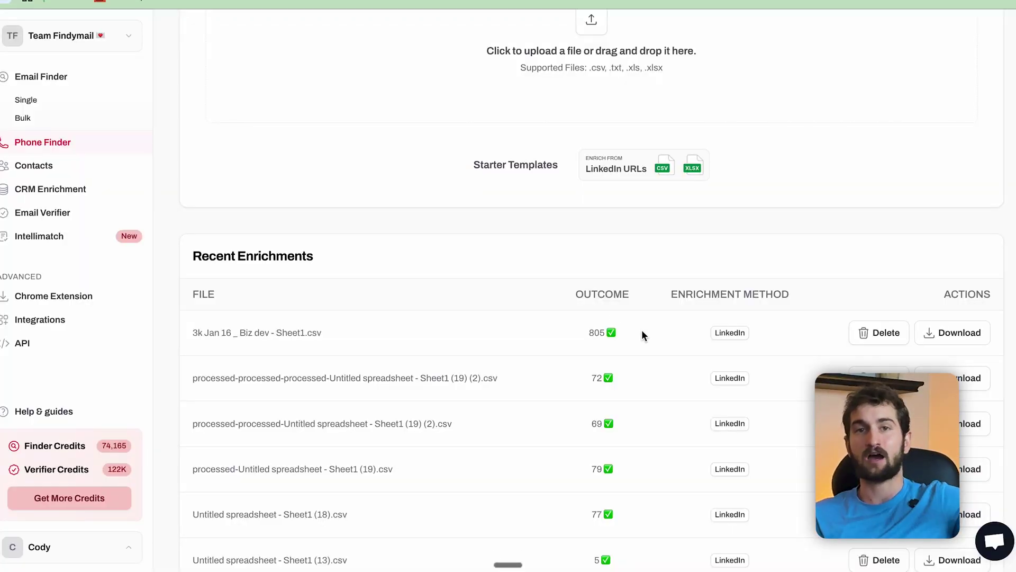
left_click_drag(633, 331, 570, 329)
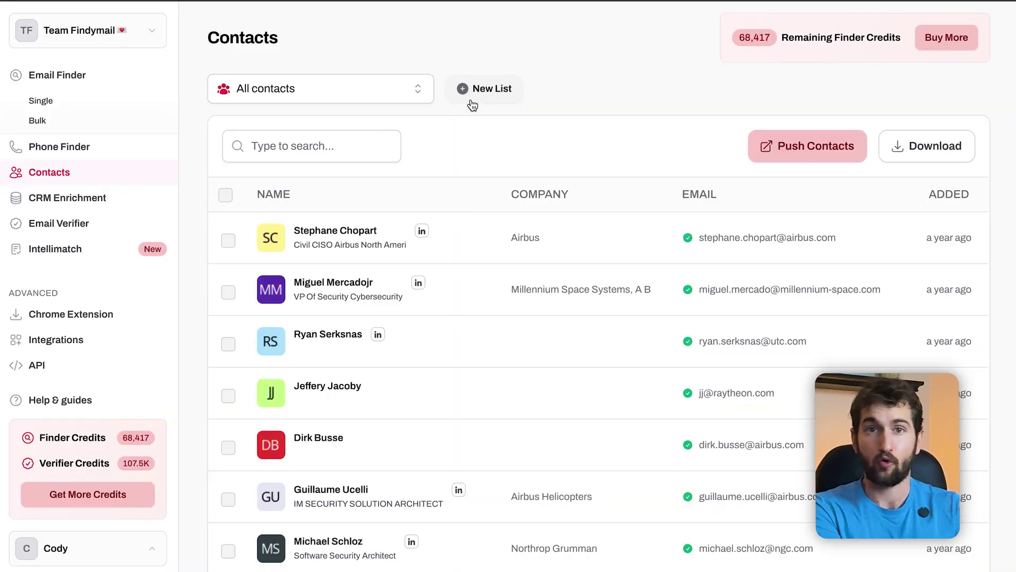
Start a new contact list, open the Push contacts options, and select columns A to C
left_click(471, 98)
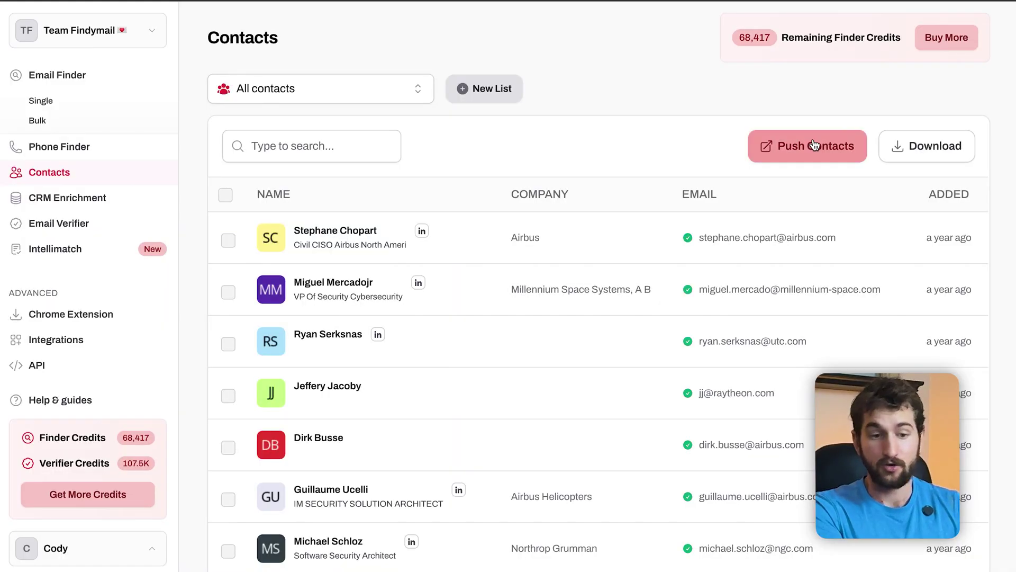
left_click(815, 146)
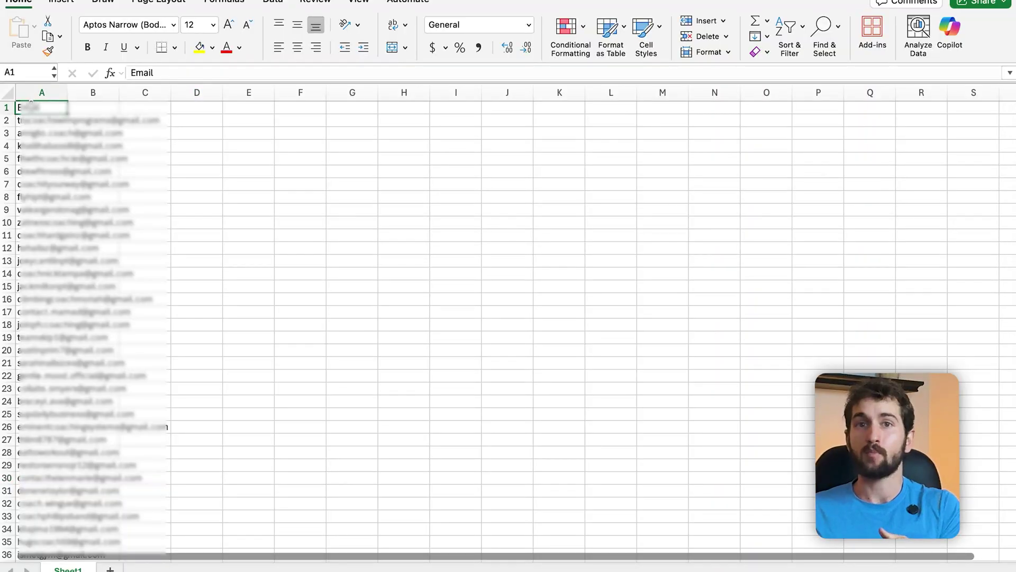
left_click_drag(31, 104, 122, 364)
Review Email Verifier's recent verifications, highlighting the 49 deliverable emails
left_click_drag(121, 551, 122, 553)
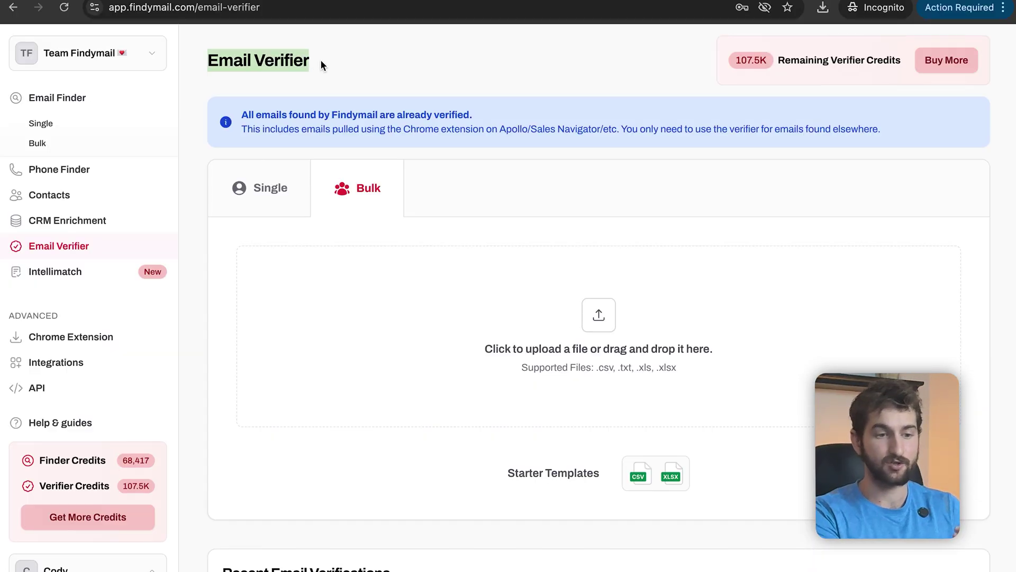
scroll(490, 341, "down", 4)
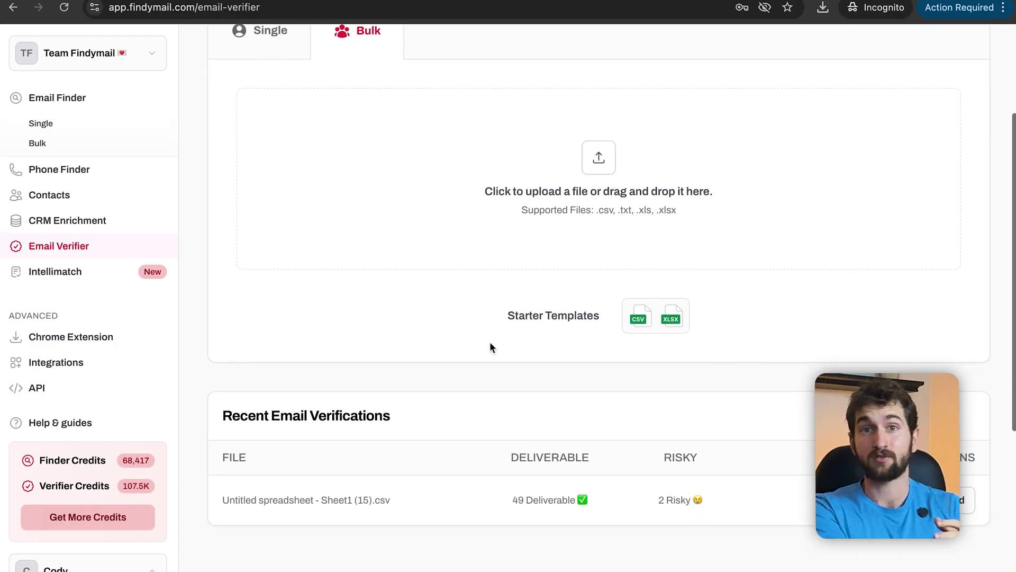
left_click_drag(512, 473, 570, 471)
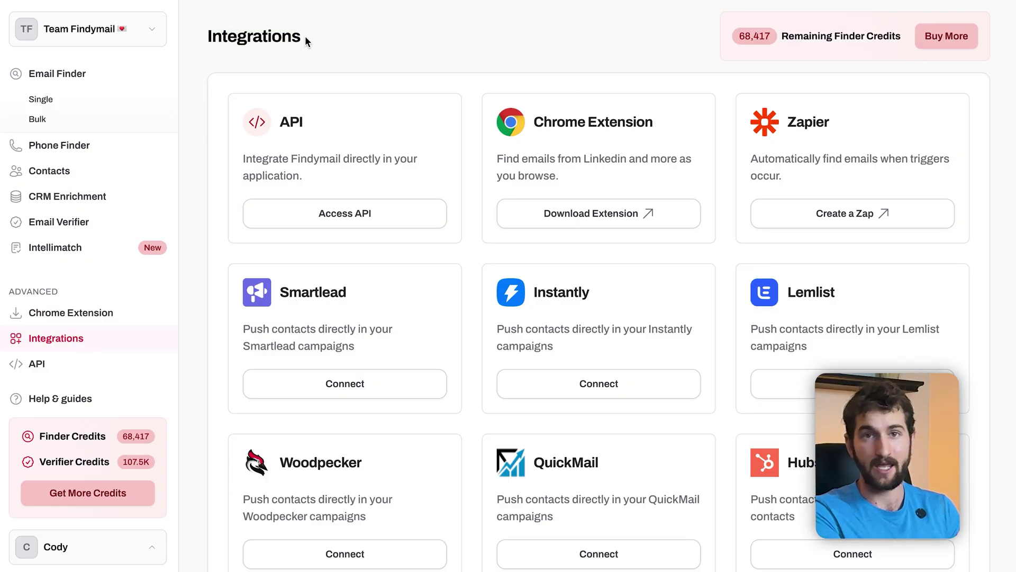
scroll(306, 38, "down", 2)
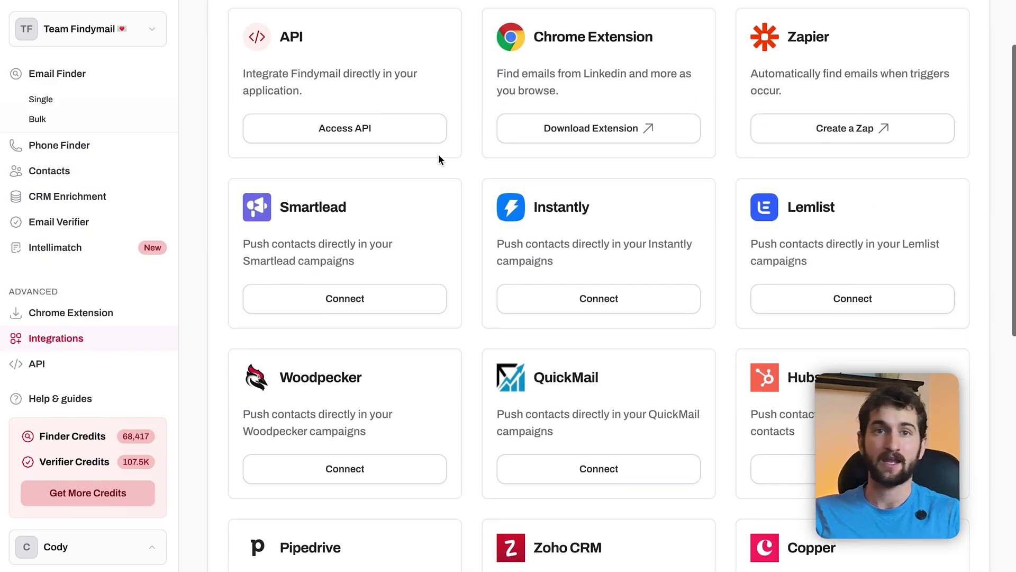
scroll(473, 193, "down", 2)
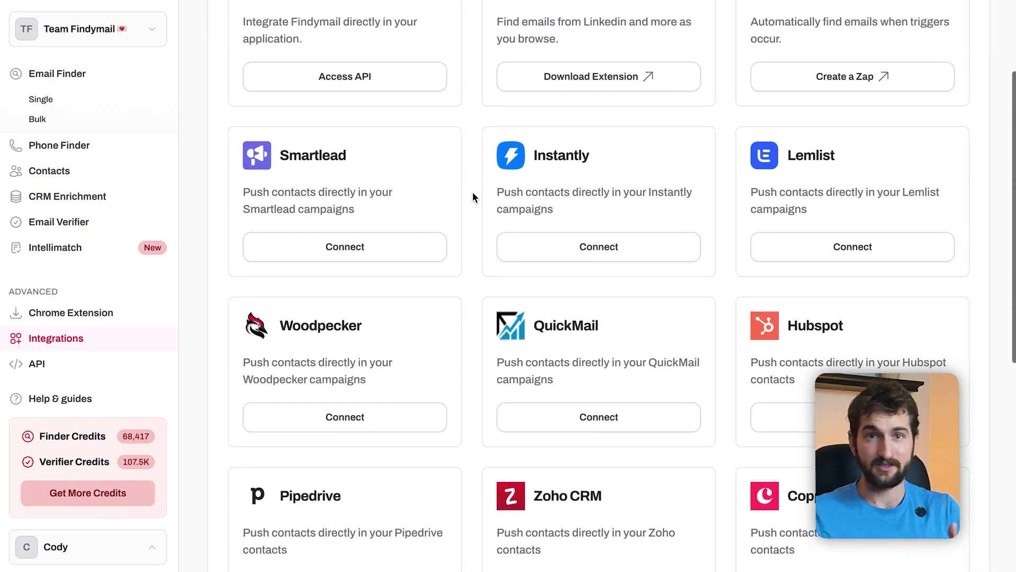
scroll(472, 193, "down", 2)
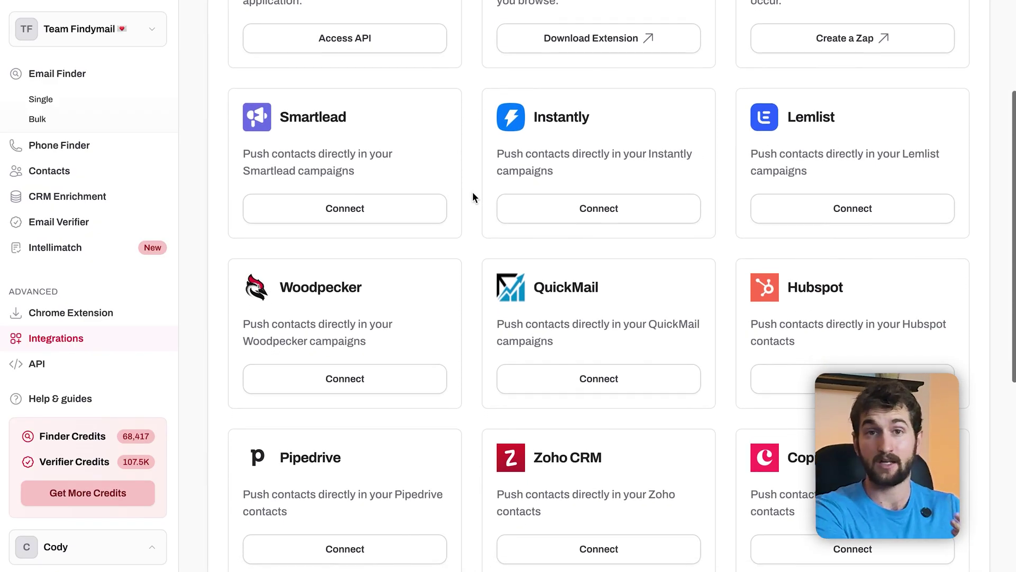
scroll(473, 193, "down", 3)
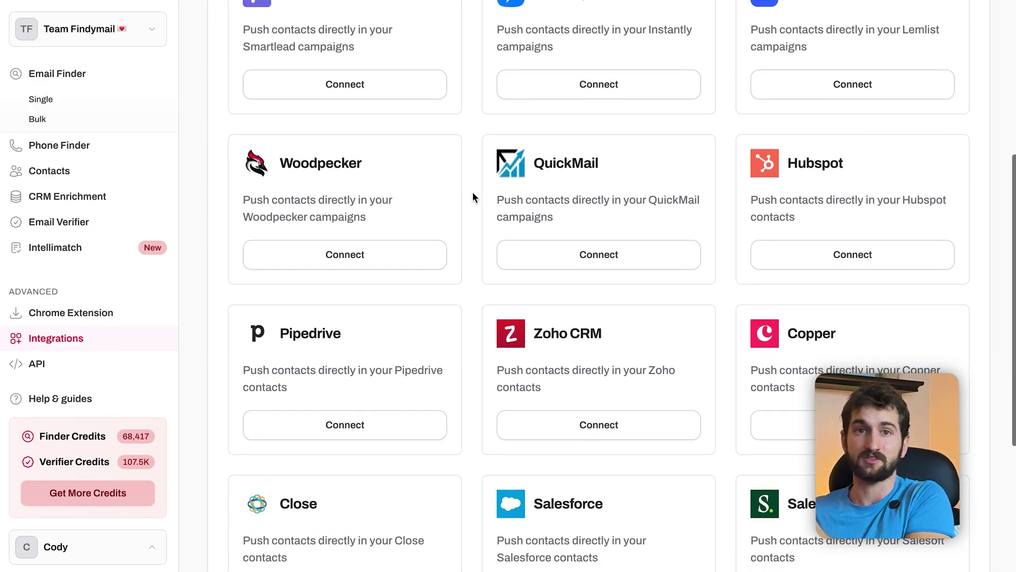
scroll(472, 196, "down", 2)
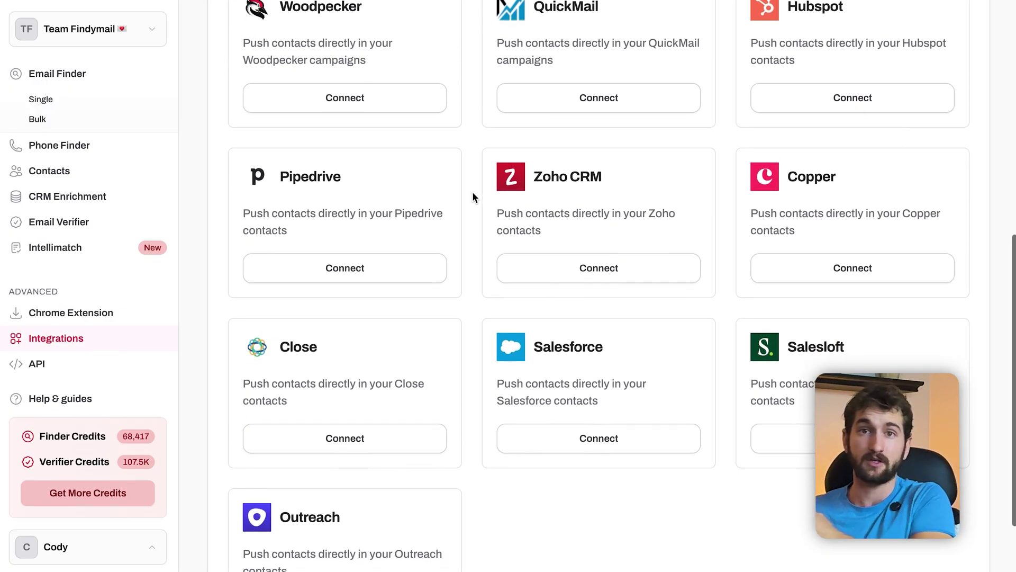
scroll(473, 196, "up", 6)
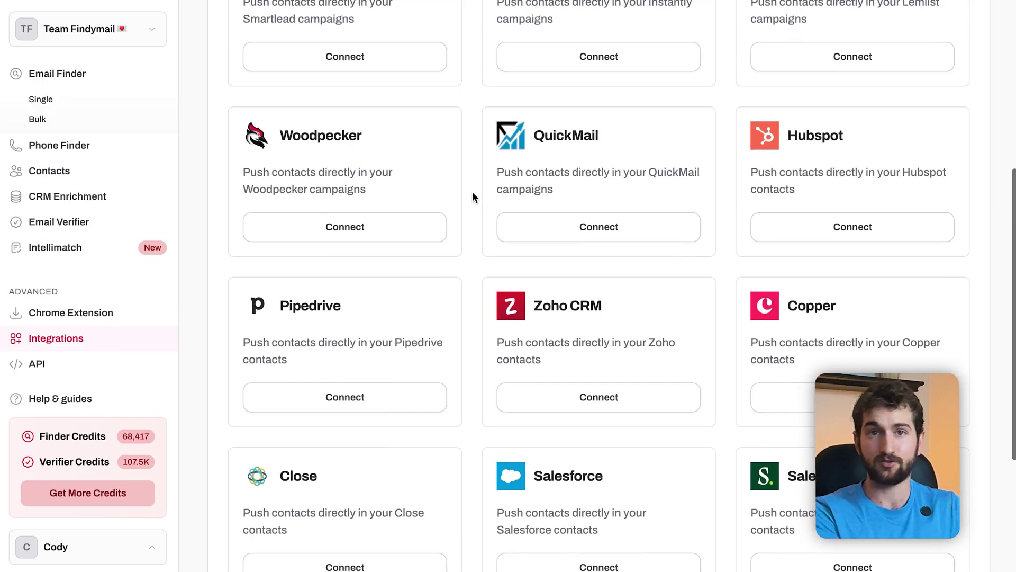
scroll(473, 196, "up", 3)
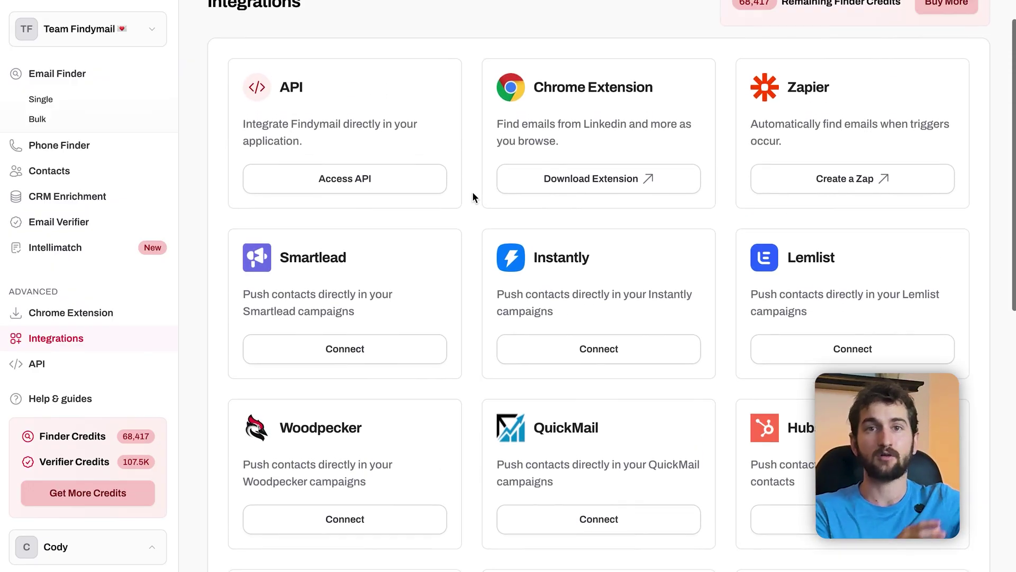